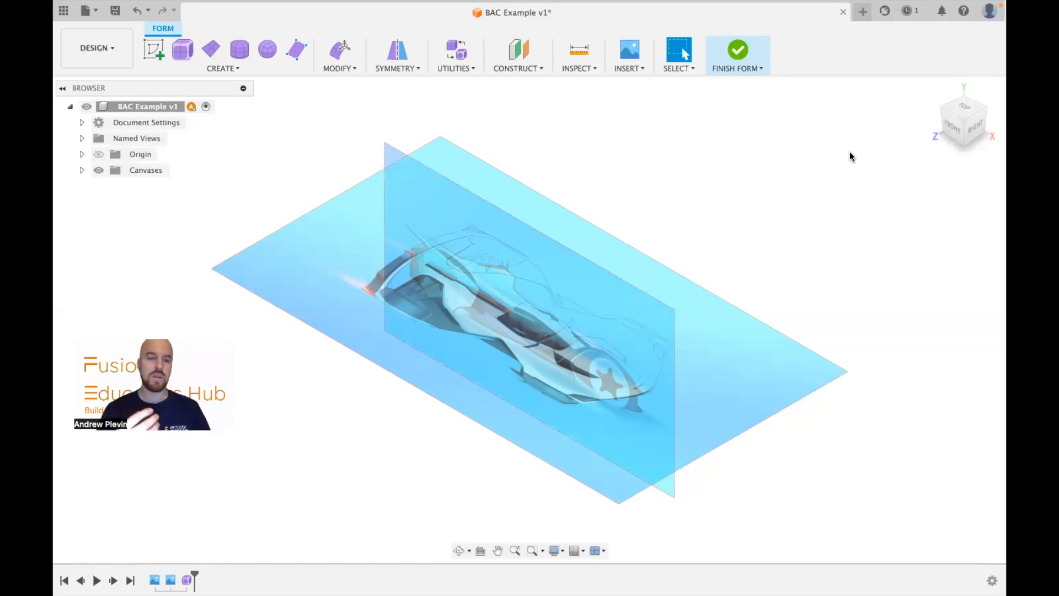
- Start a new sketch on the front XY plane, facing the car's side-view canvas
click(951, 127)
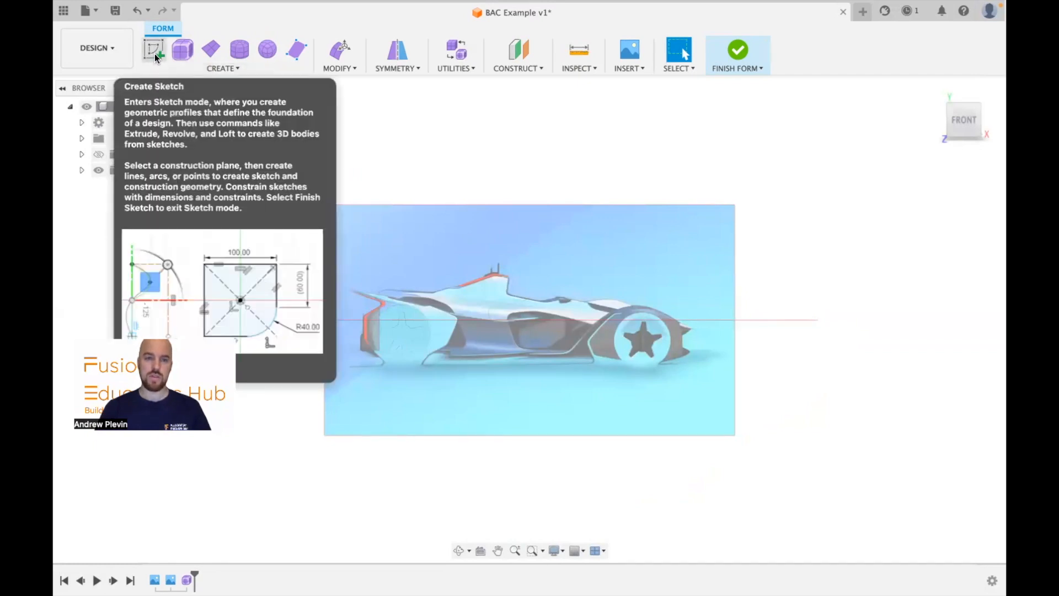
click(155, 54)
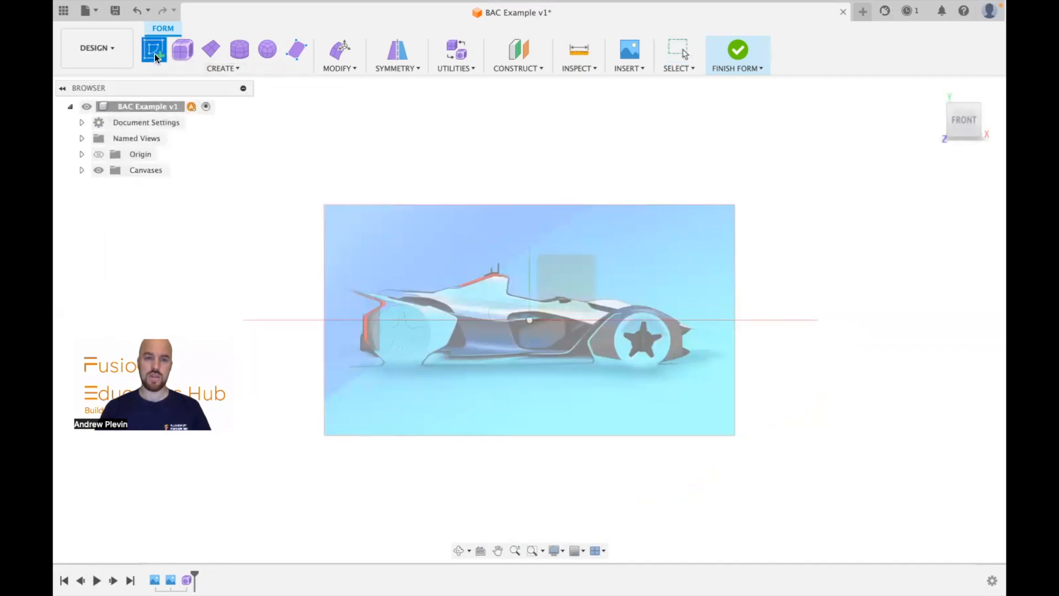
click(563, 280)
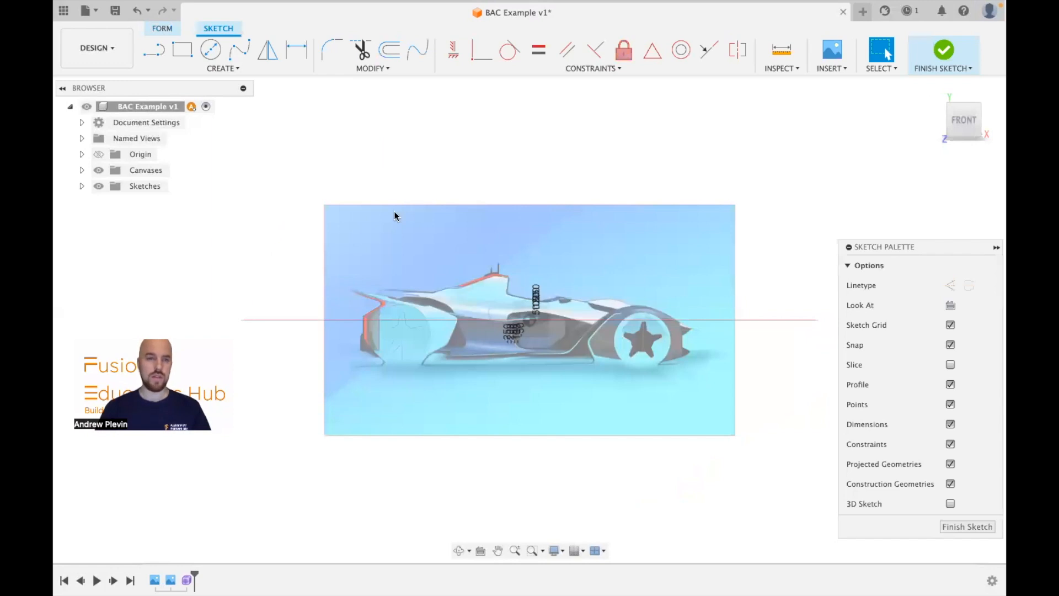
- Sketch a five-point fit point spline along the car body's upper side line, from the nose tip back to the rear wing
click(236, 50)
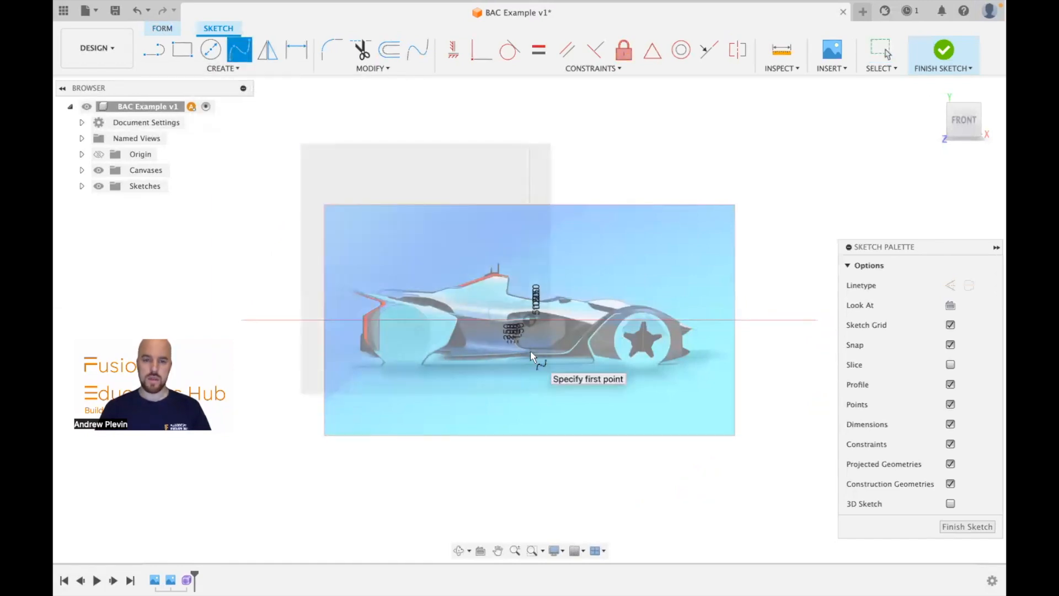
scroll(532, 356, up, 3)
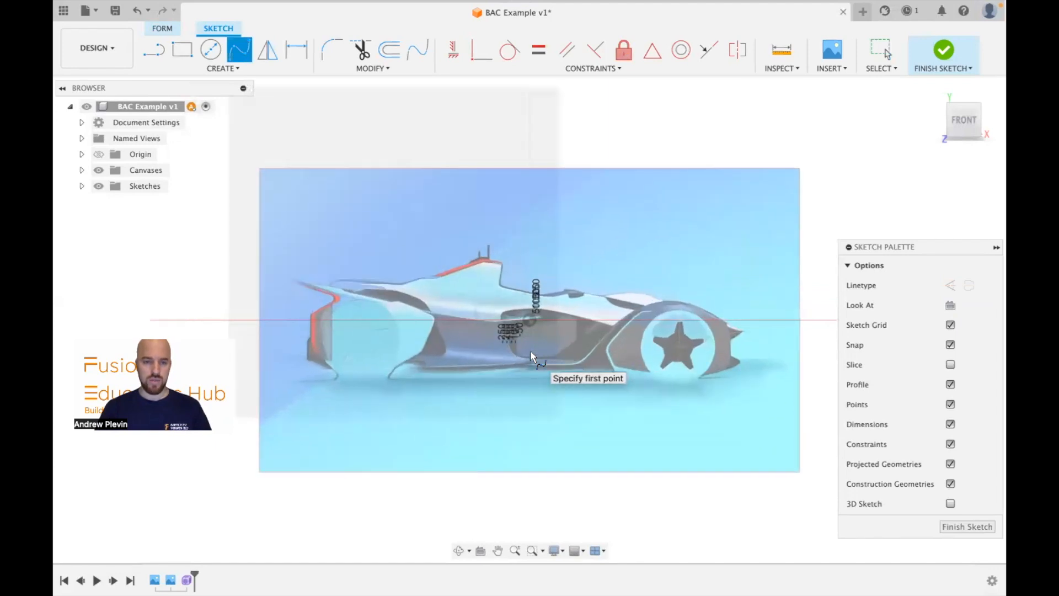
scroll(531, 356, up, 3)
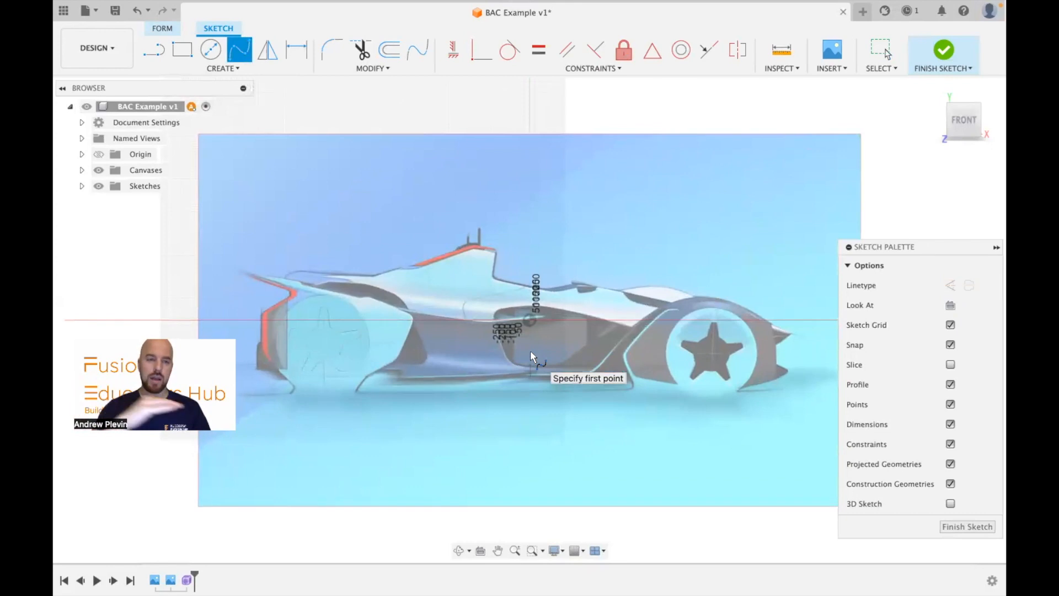
click(791, 337)
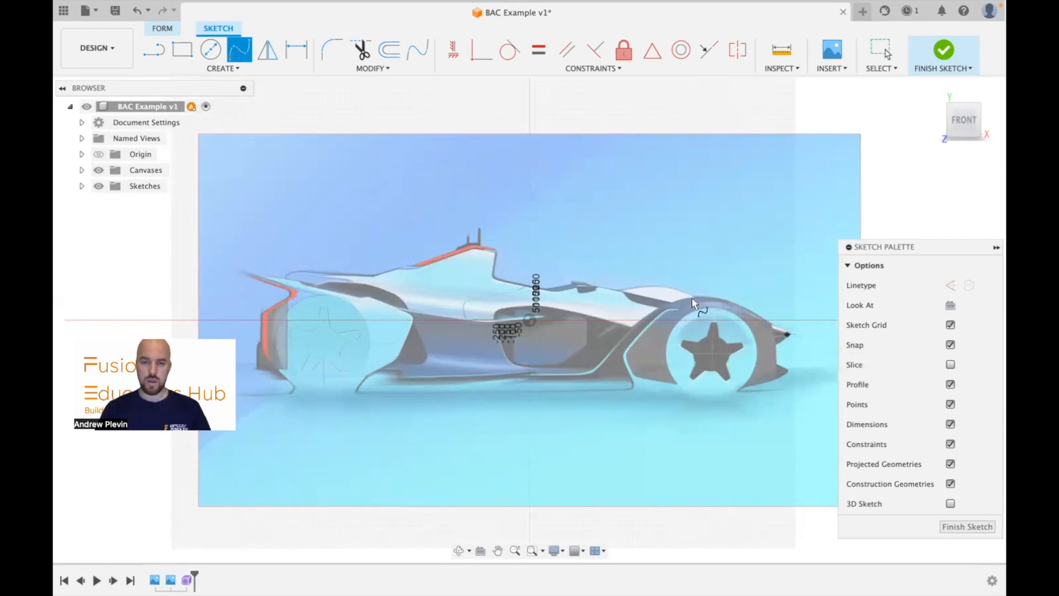
click(664, 316)
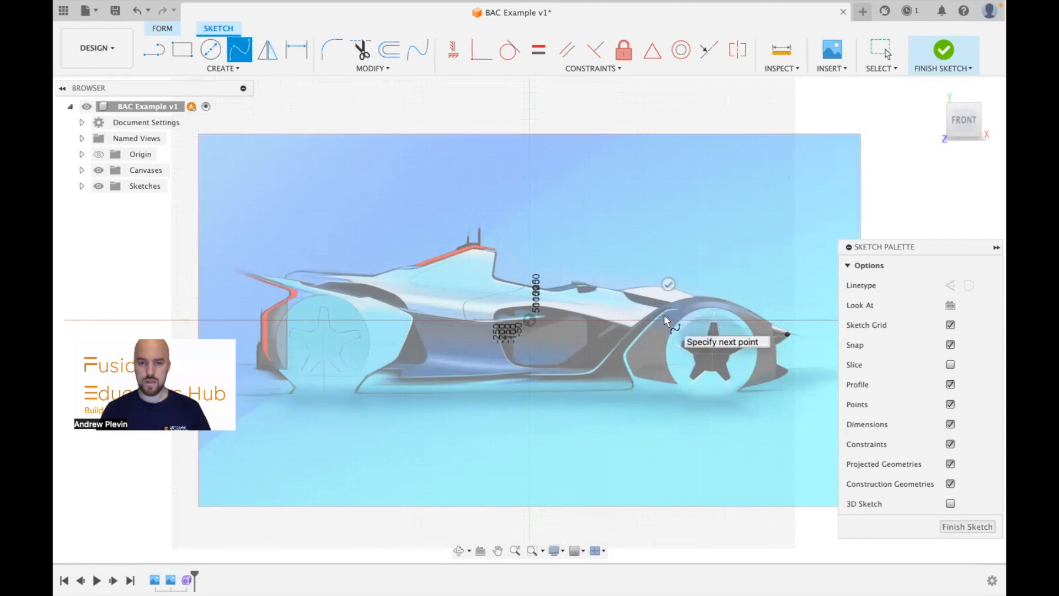
click(533, 301)
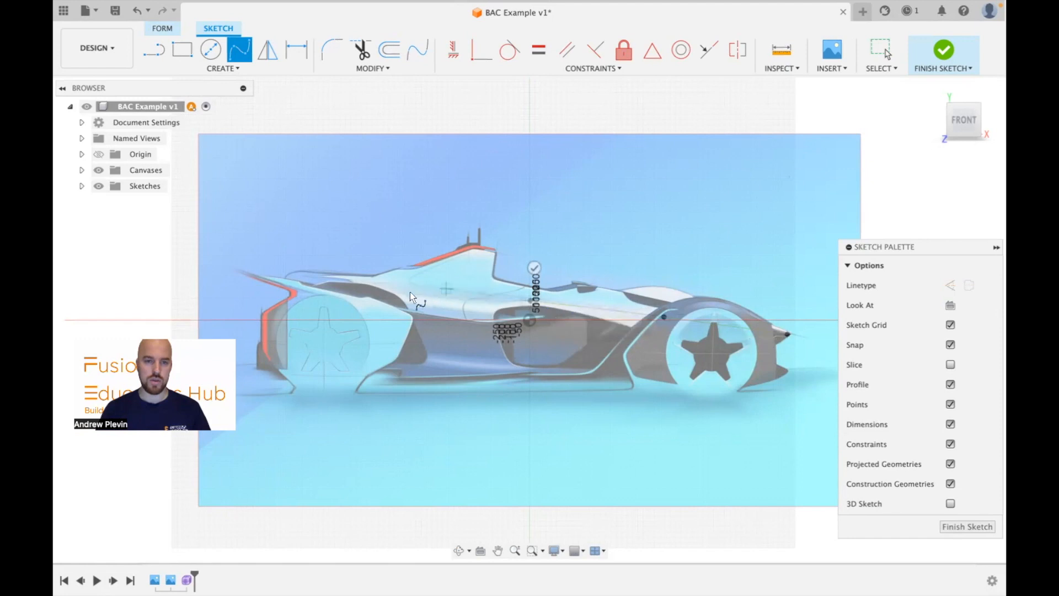
click(383, 283)
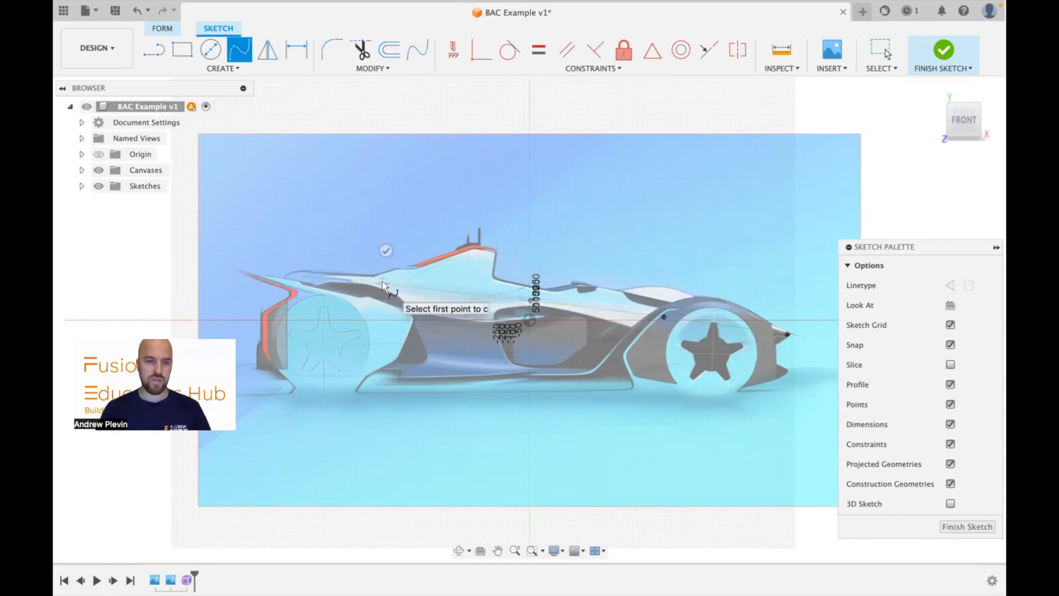
click(286, 282)
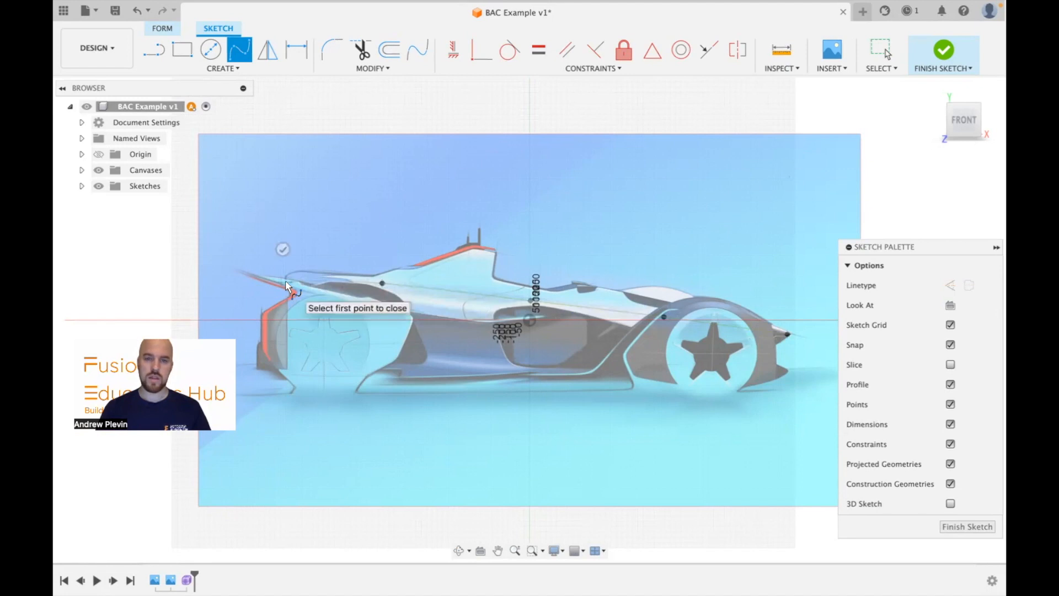
click(283, 249)
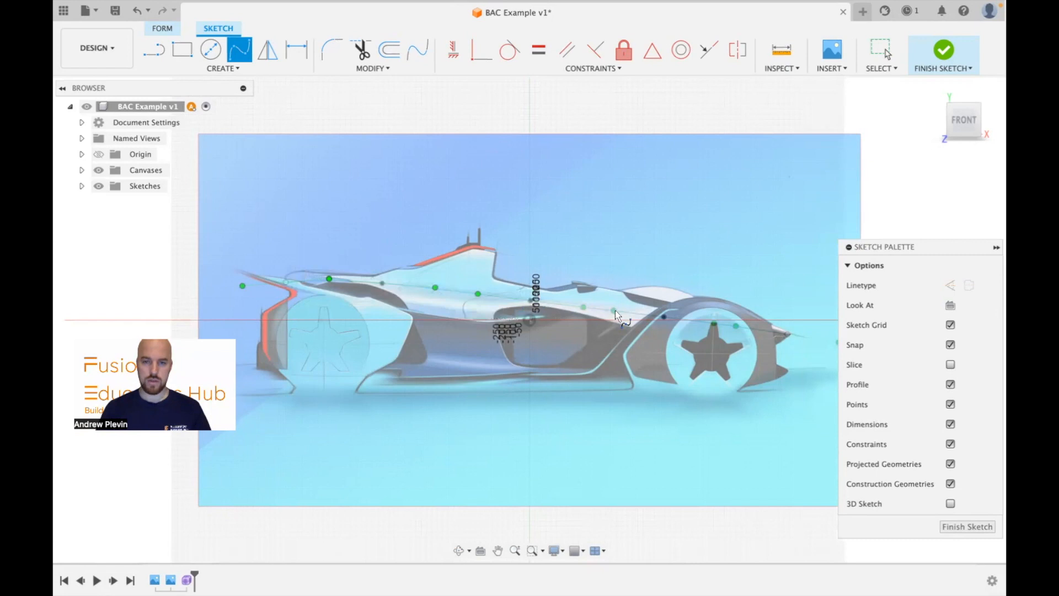
key(Escape)
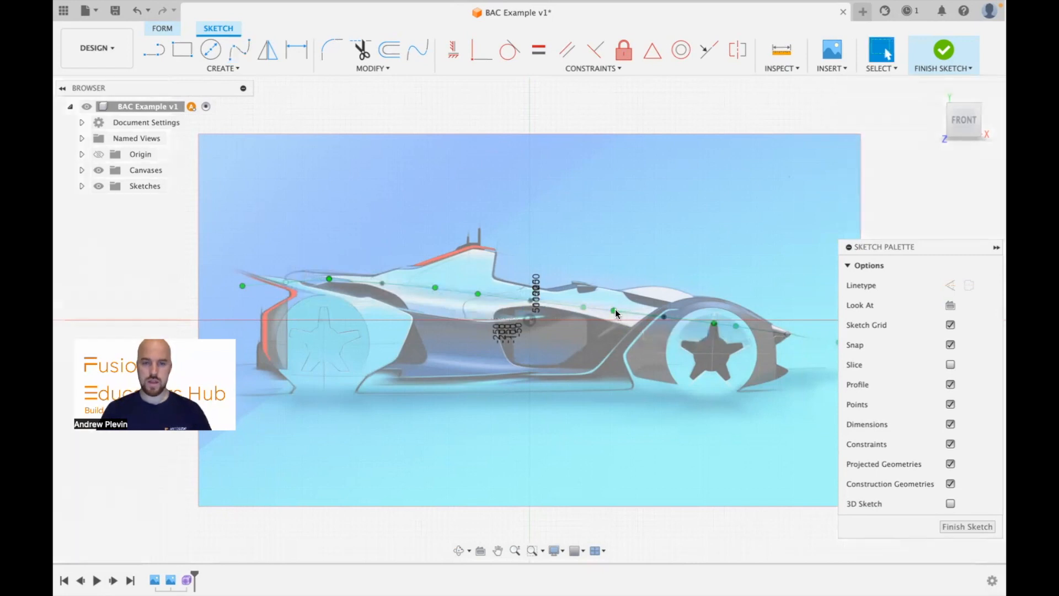
- Nudge the spline's tangent handle just behind the front wheel slightly downward and finish the sketch
click(613, 313)
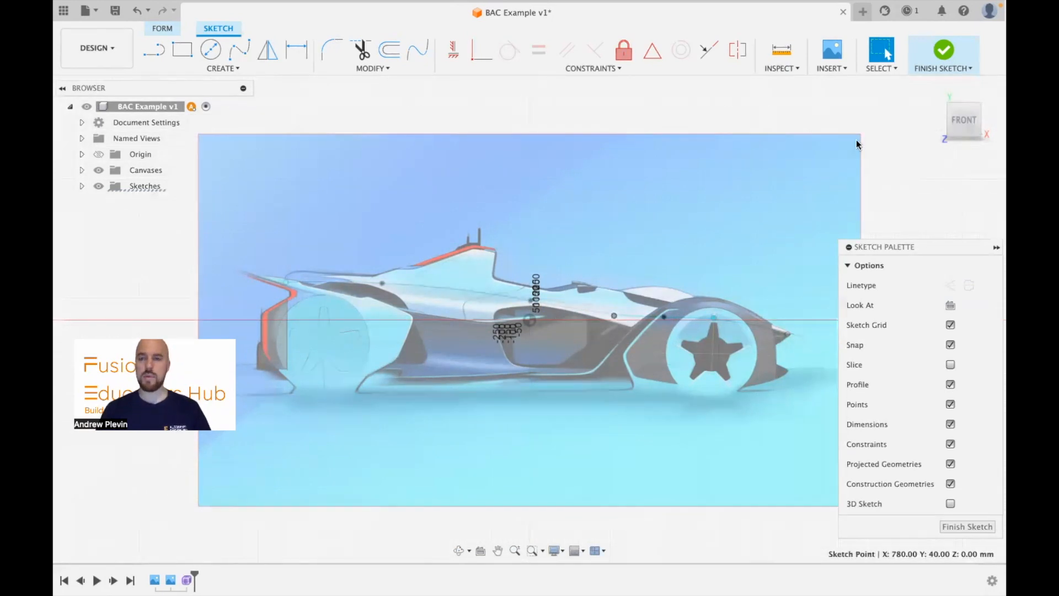
mouse_move(932, 108)
click(945, 55)
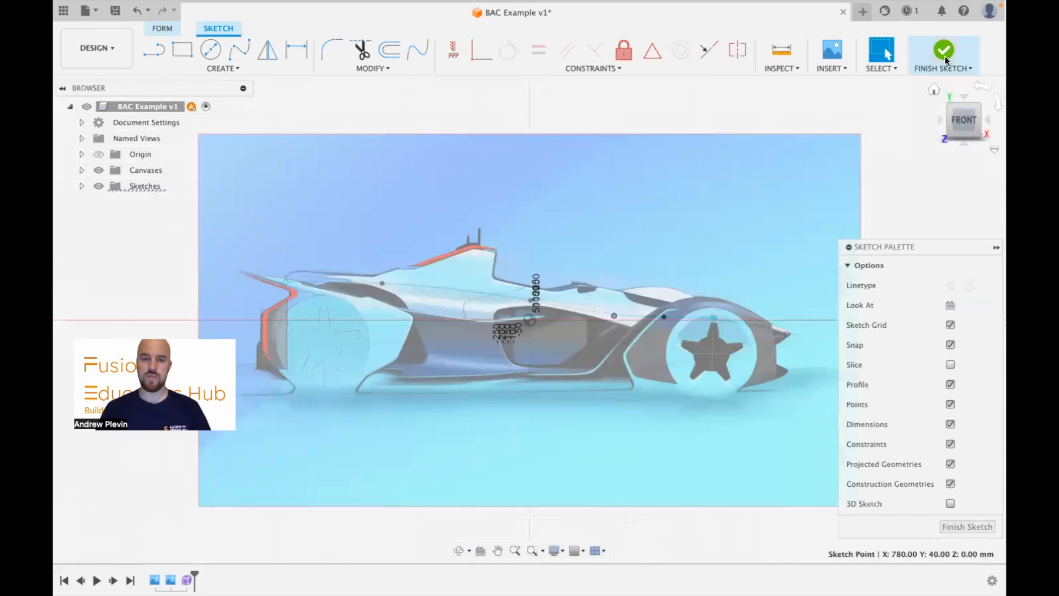
click(883, 229)
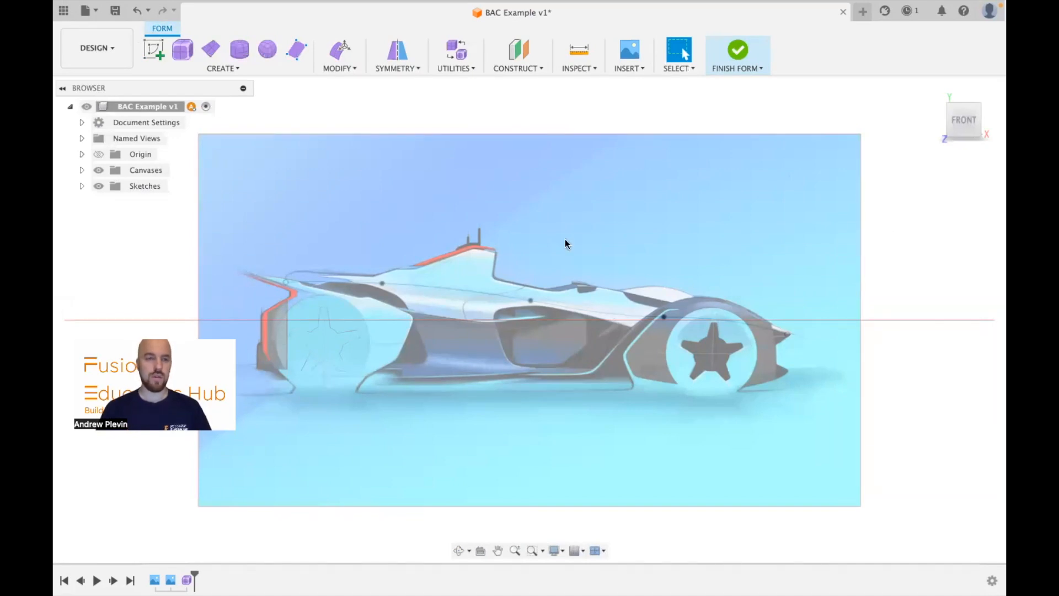
- Extrude the body spline as a form surface in the Symmetric direction to 1000 mm, with 8 faces and 2 front faces
click(250, 68)
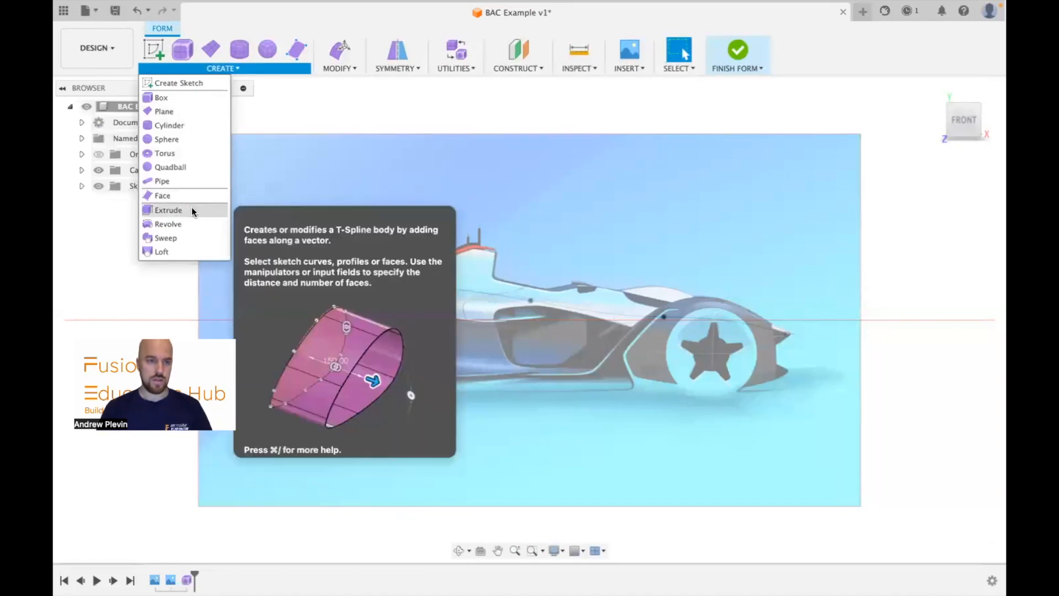
click(191, 211)
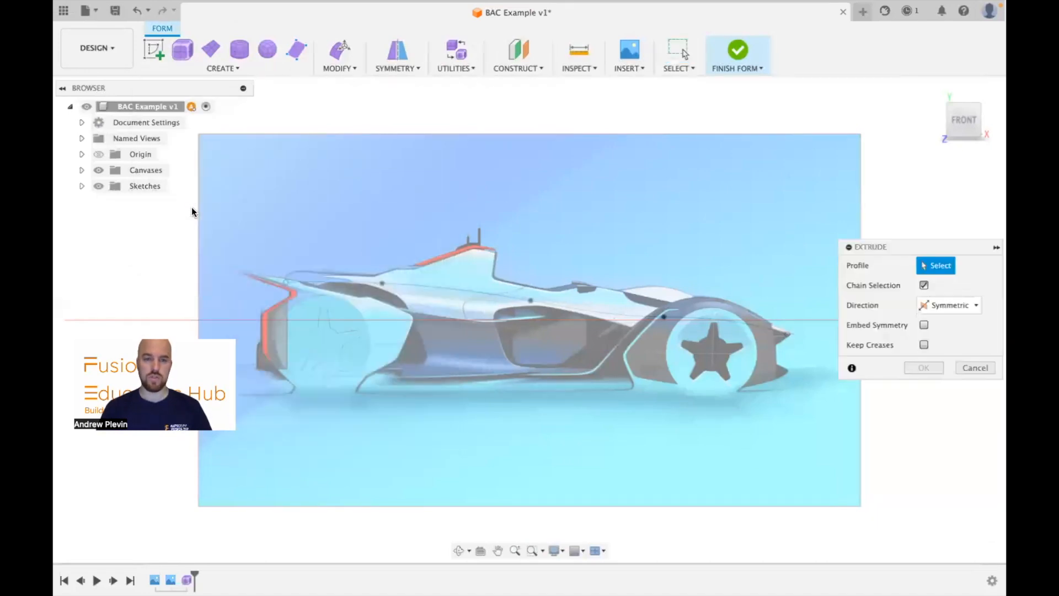
click(442, 286)
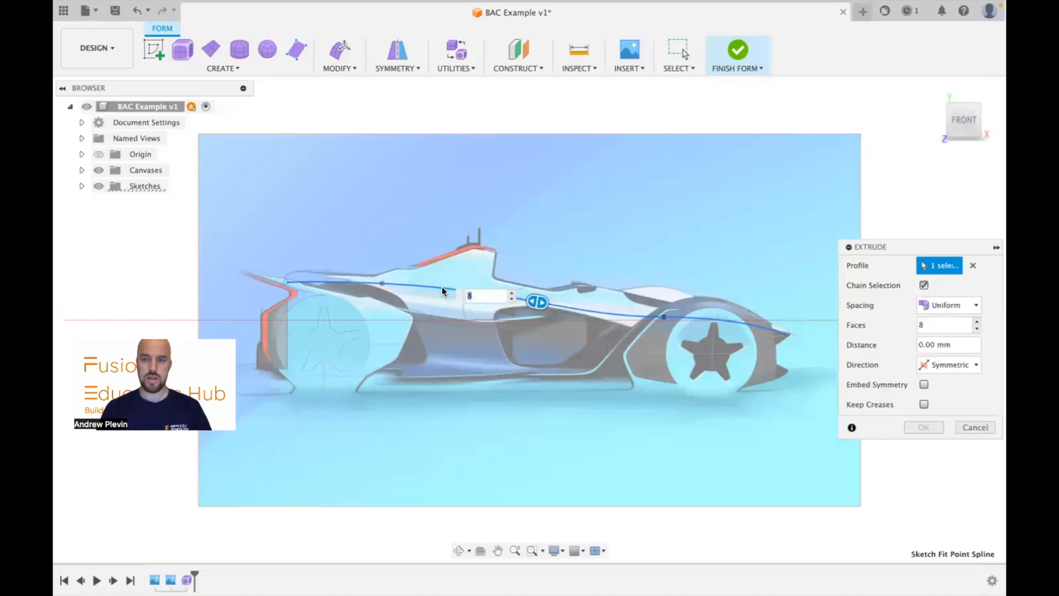
click(979, 110)
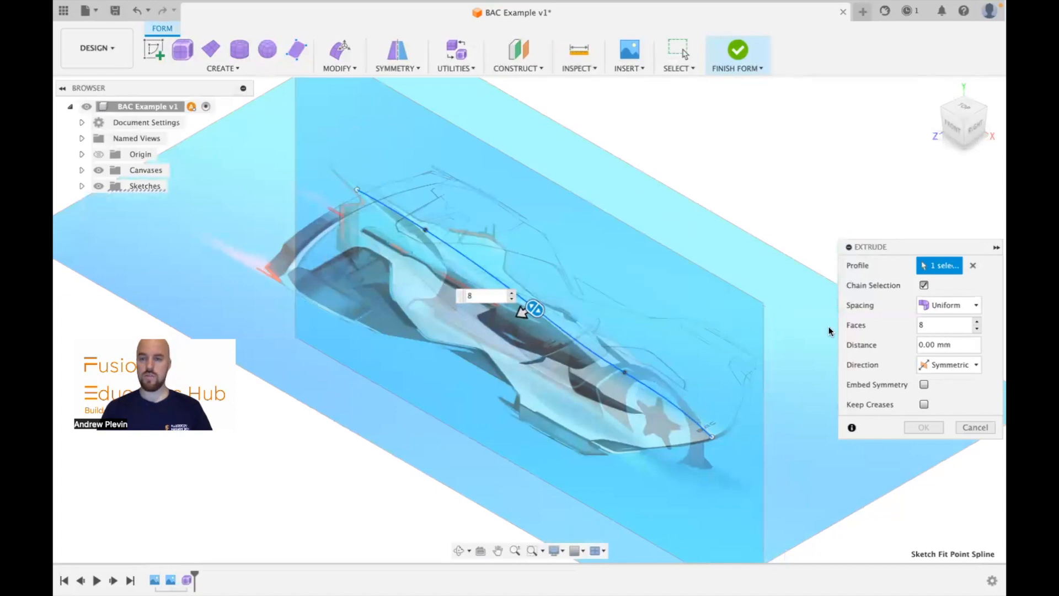
click(955, 368)
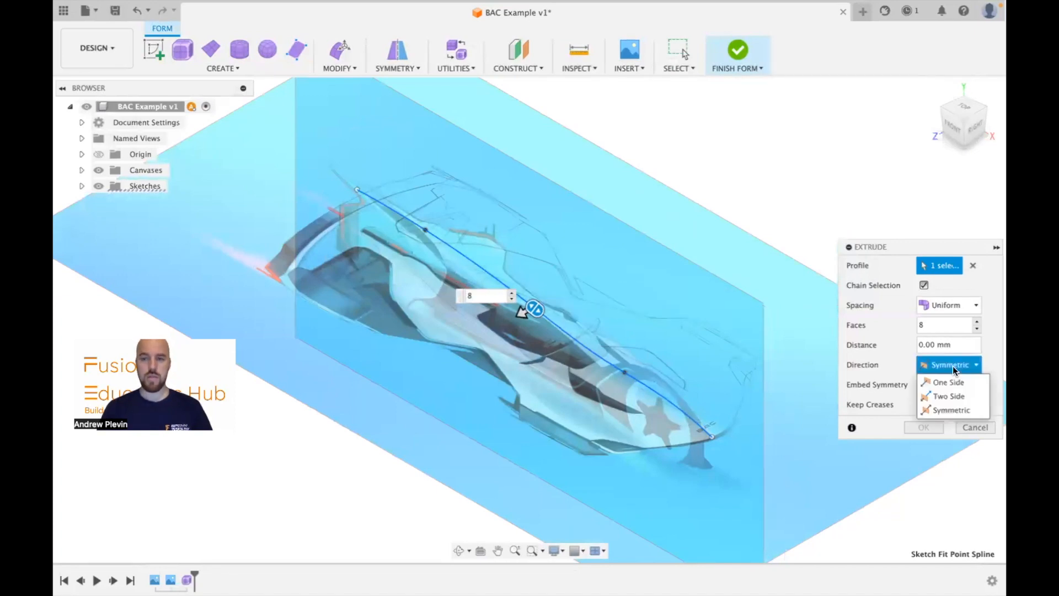
click(952, 366)
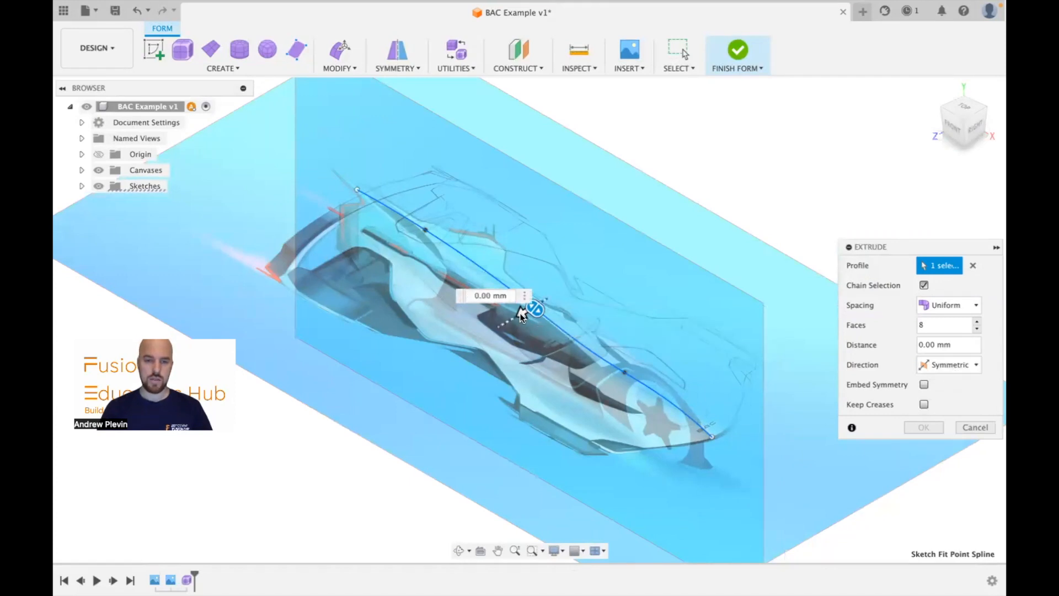
drag(520, 313, 499, 326)
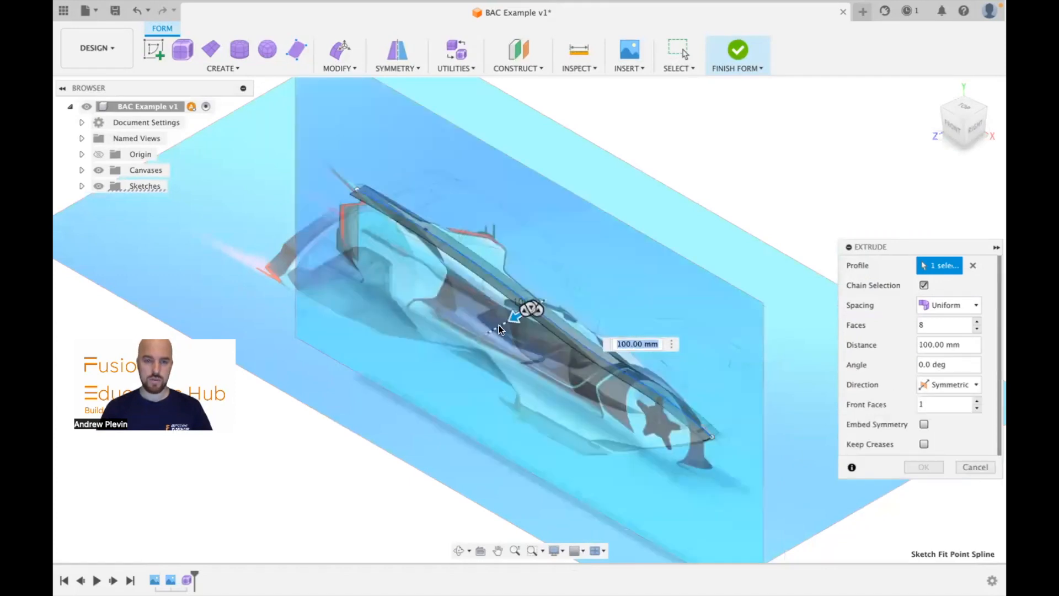
click(963, 113)
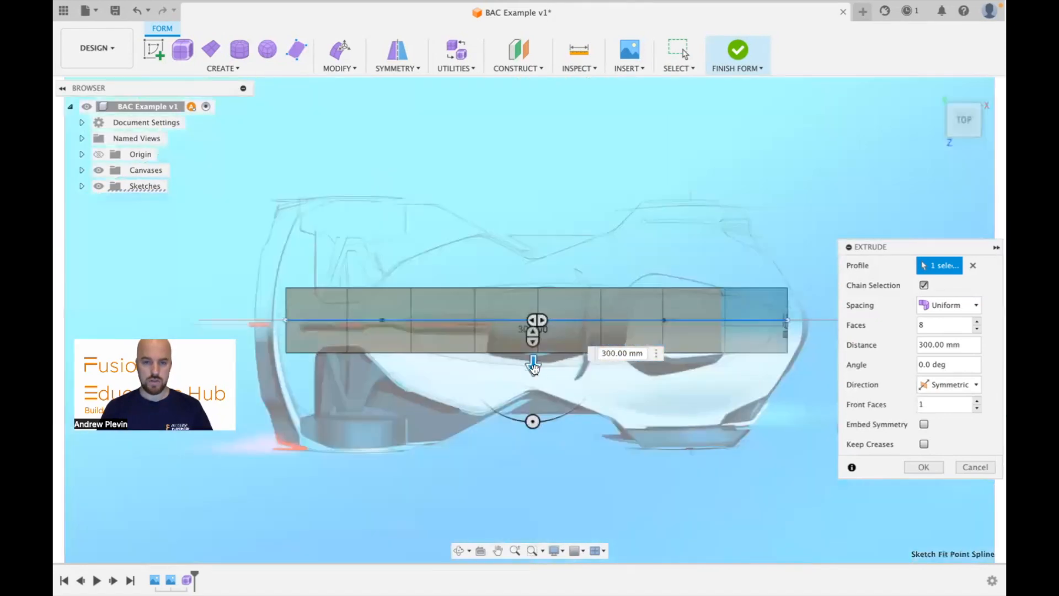
drag(534, 374, 526, 447)
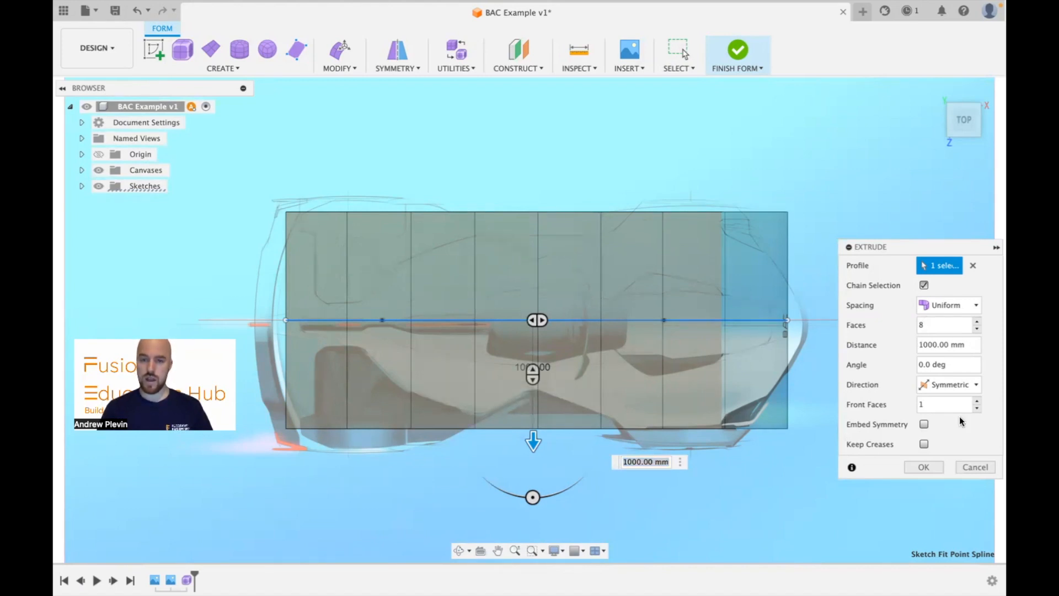
click(976, 399)
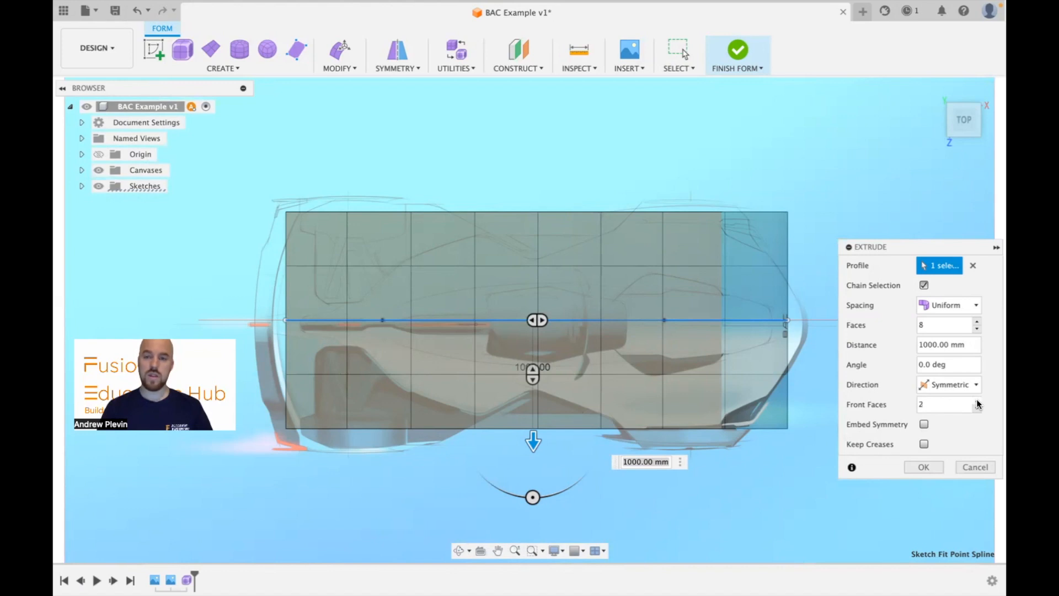
- Try the Embed Symmetry option and Curvature spacing on the extruded surface, returning the spacing to Uniform
click(925, 424)
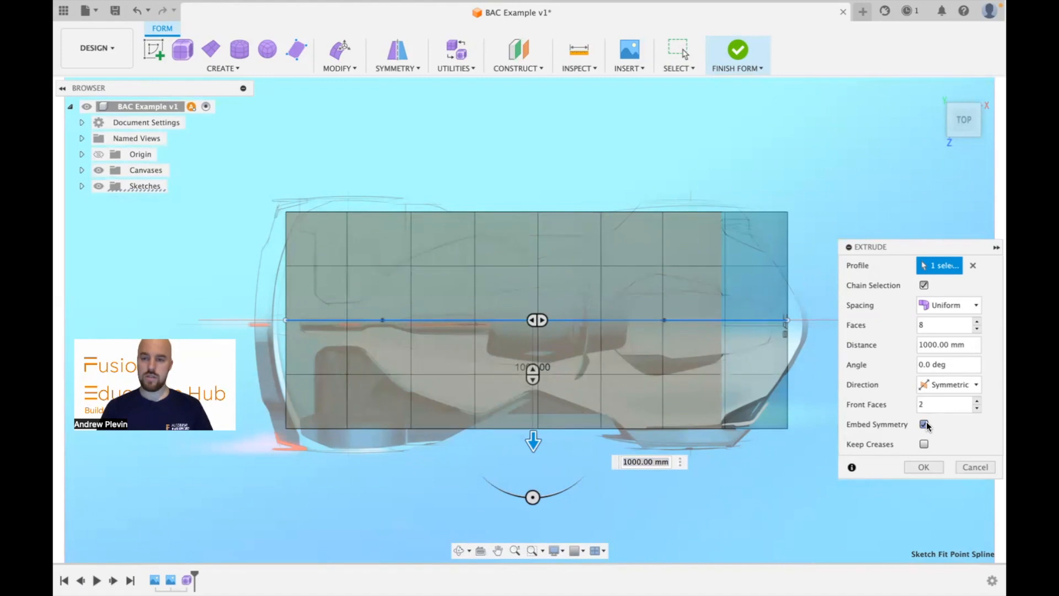
click(956, 307)
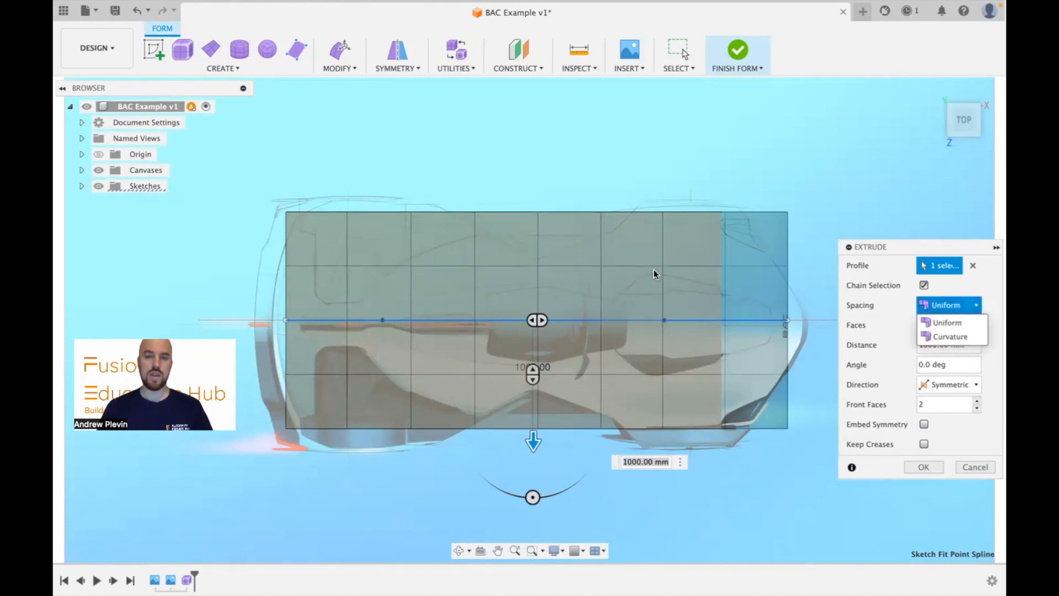
click(964, 338)
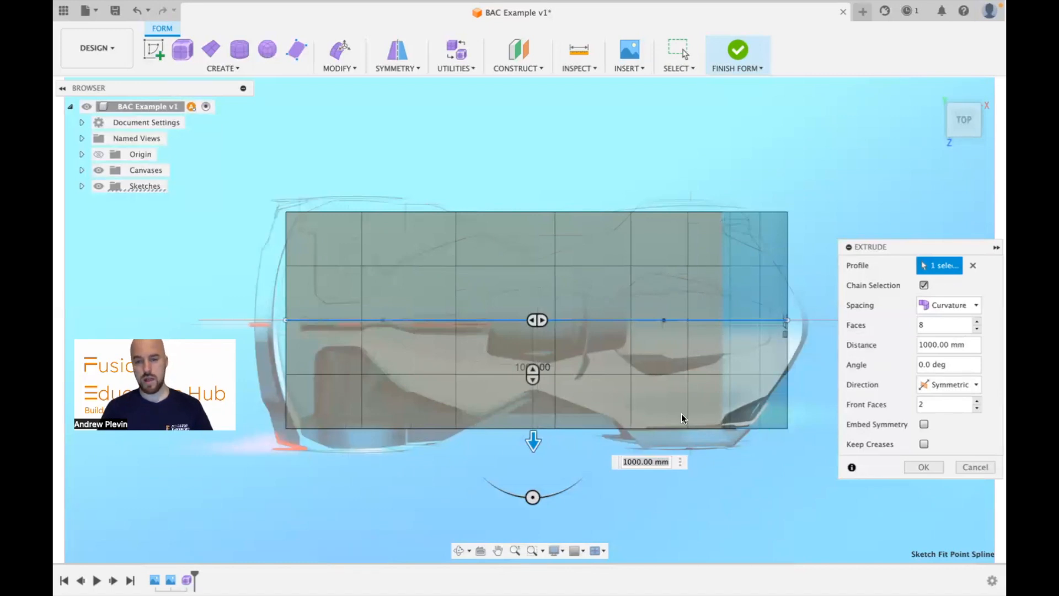
click(959, 308)
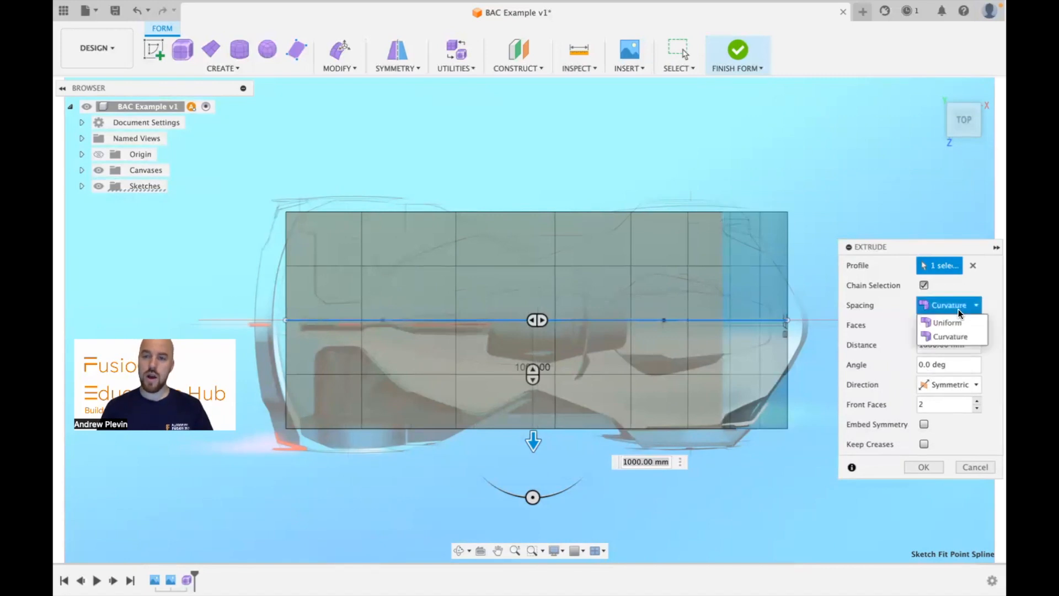
click(959, 321)
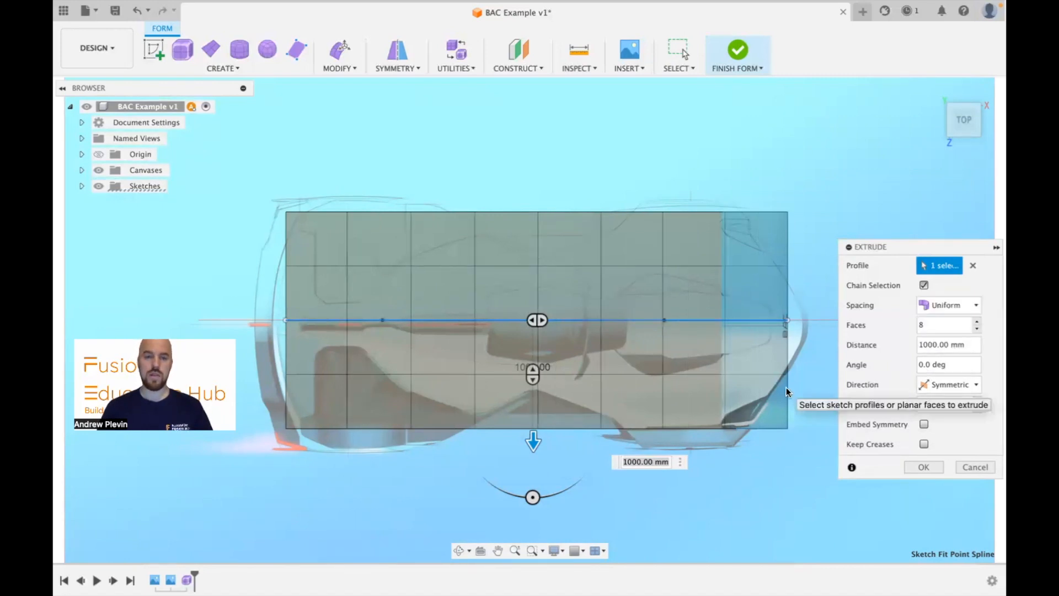